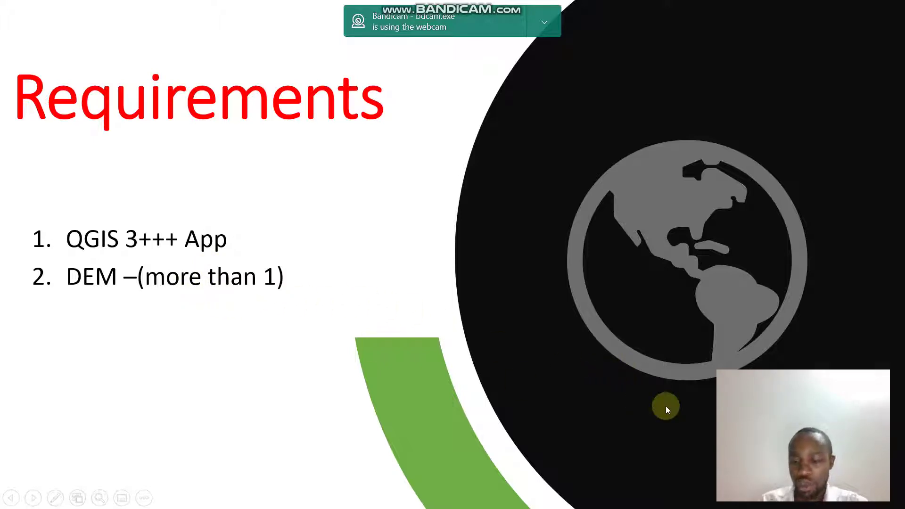
Advance to the Merging Rasters-QGIS slide and exit the slide show
left_click(665, 406)
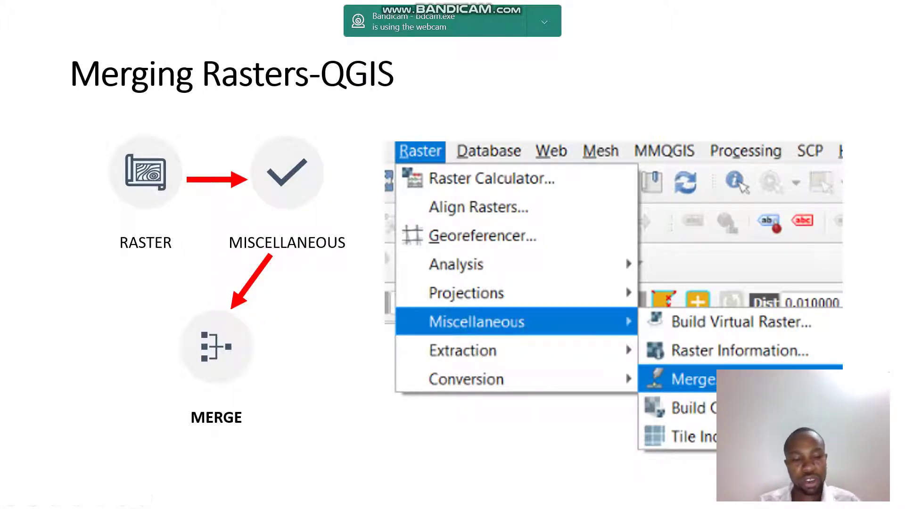
key("Escape")
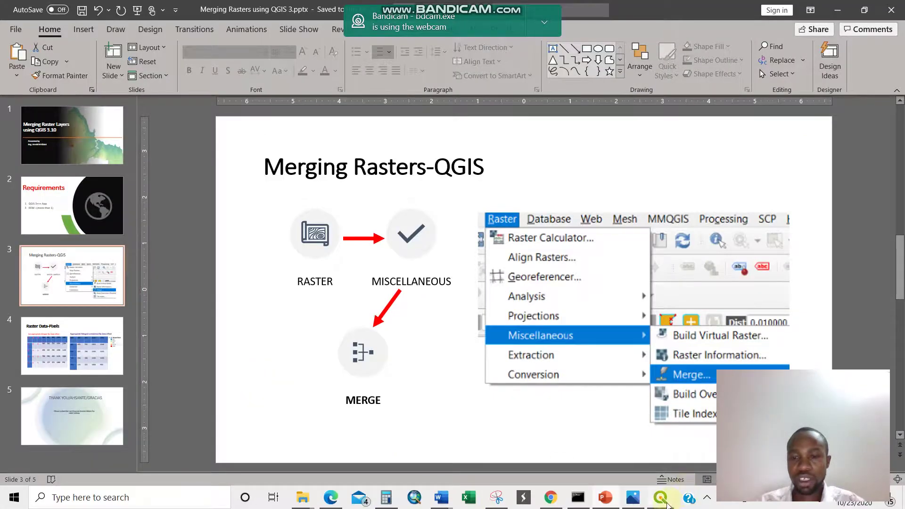
Add s18_e026_1arc_v3.tif and s18_e027_1arc_v3.tif as raster layers through the Data Source Manager
key("alt+Tab")
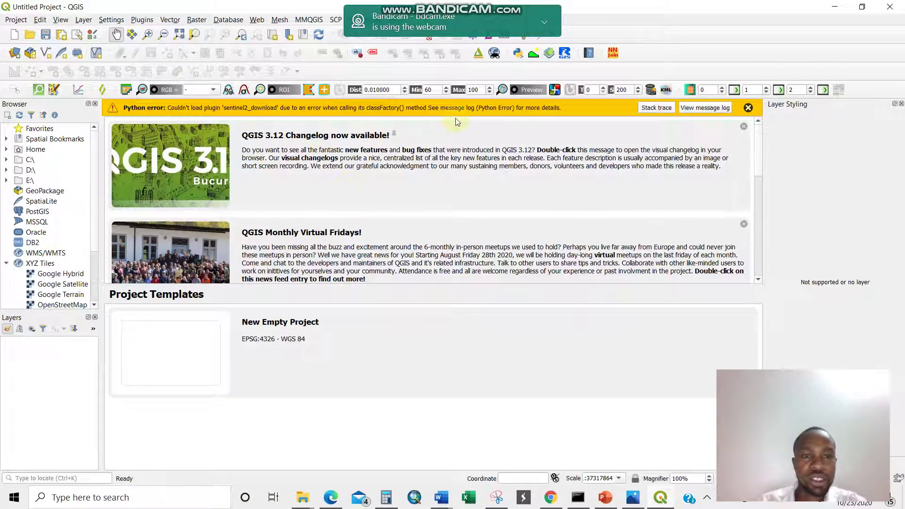
left_click(197, 22)
mouse_move(84, 20)
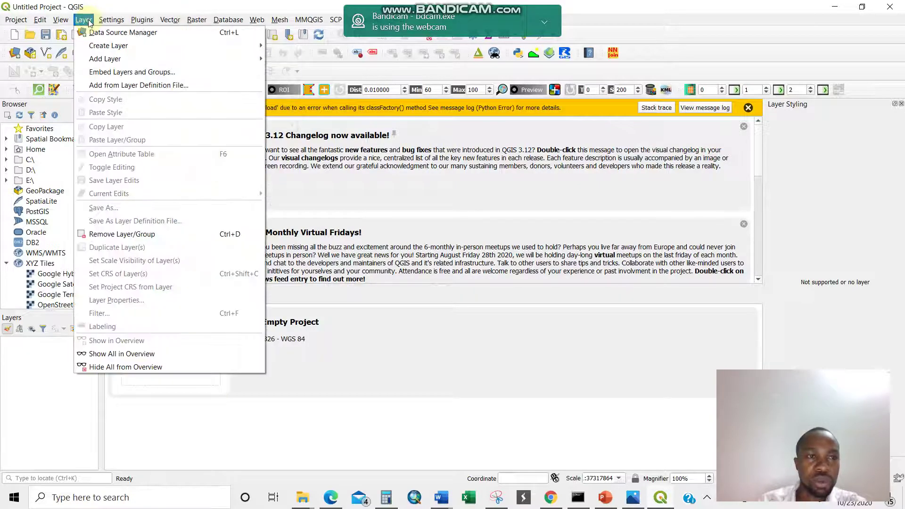
mouse_move(121, 59)
left_click(301, 65)
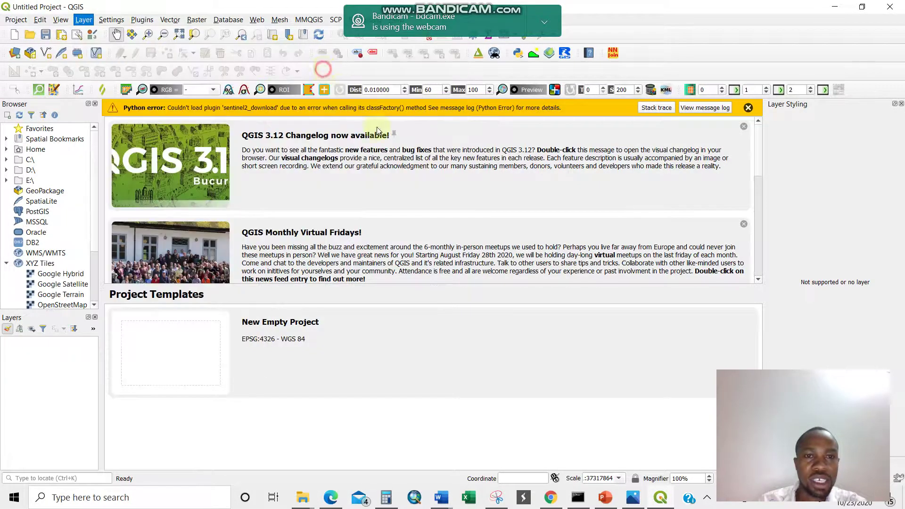
left_click(722, 176)
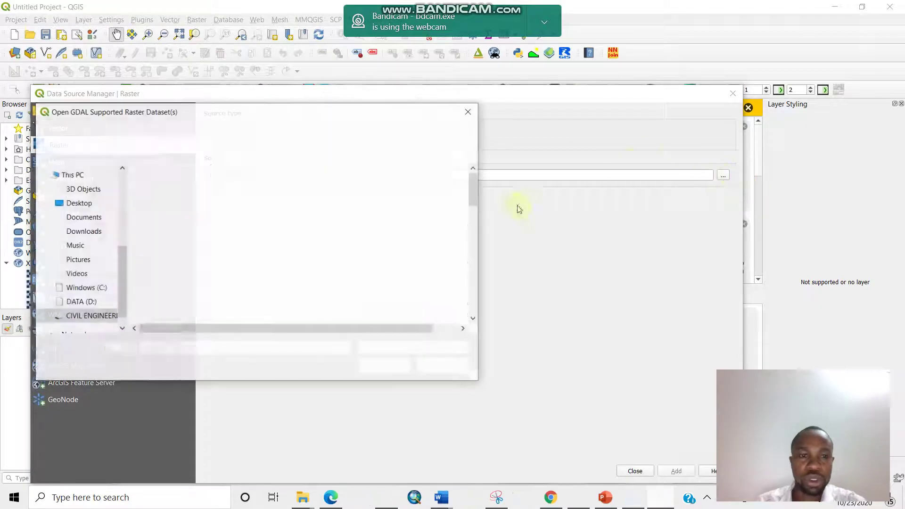
scroll(227, 264, "down", 10)
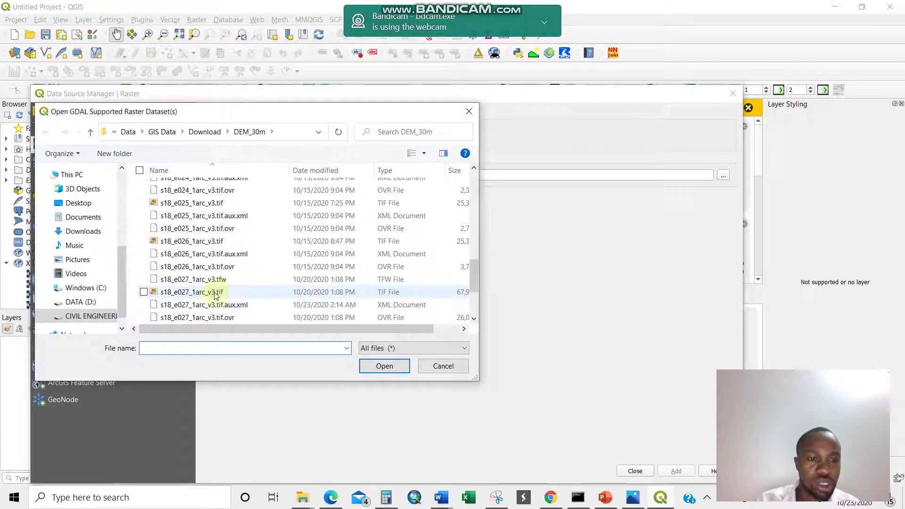
left_click(215, 293)
left_click(200, 242, "ctrl")
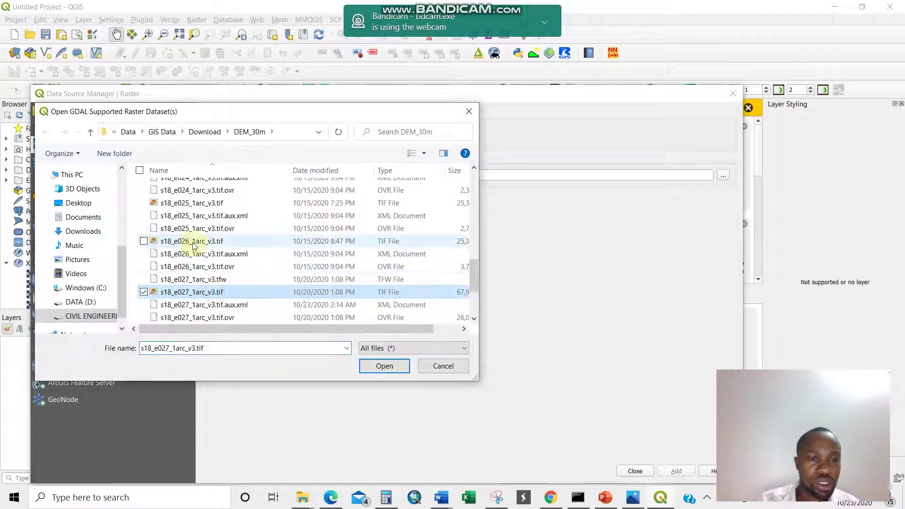
left_click(388, 367)
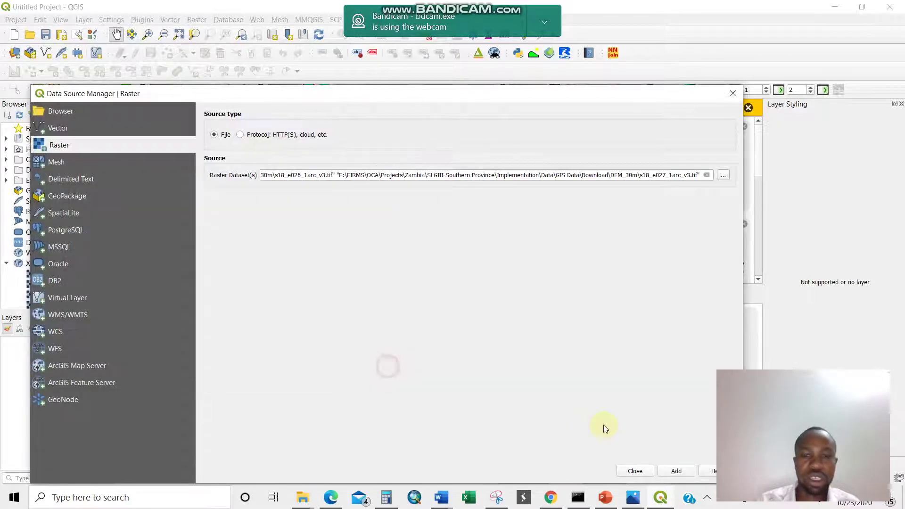
left_click(676, 472)
left_click(733, 93)
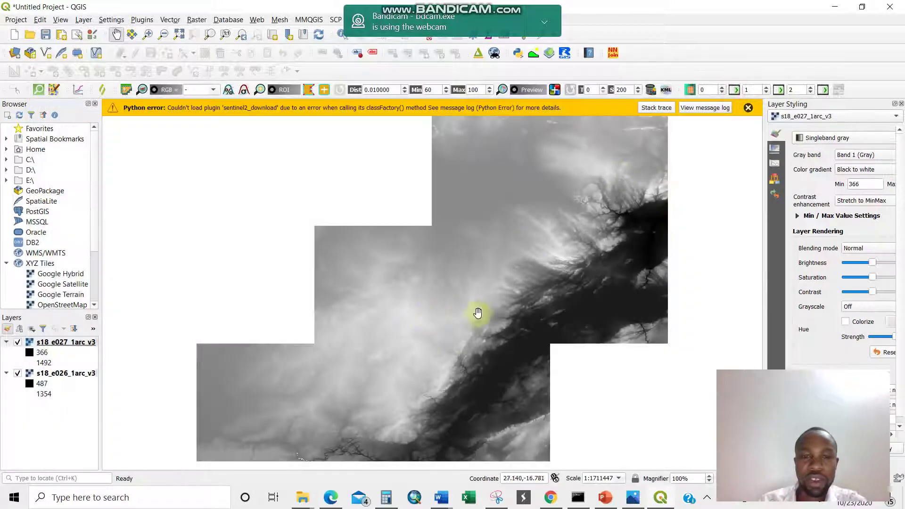
Dismiss the Python error, recentre the DEM tiles, and widen the side panels
scroll(356, 254, "down", 2)
scroll(333, 273, "up", 1)
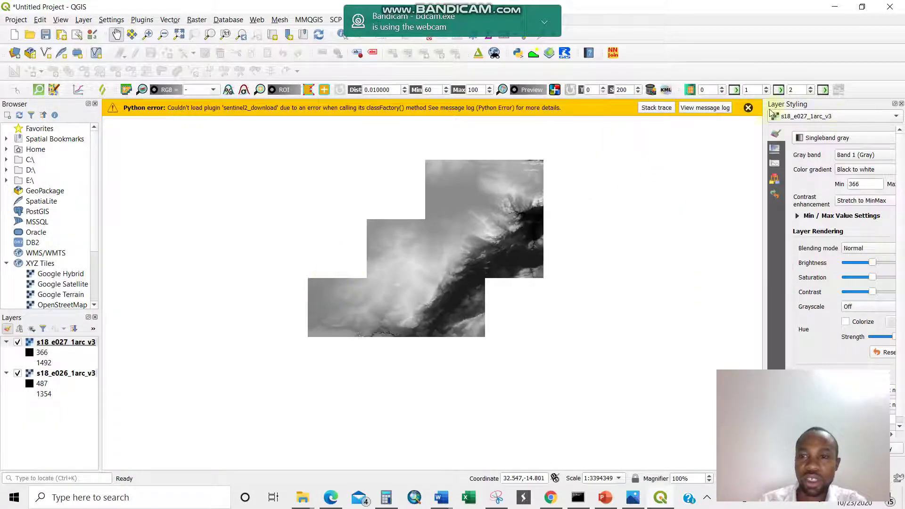
left_click(748, 107)
left_click_drag(445, 219, 396, 249)
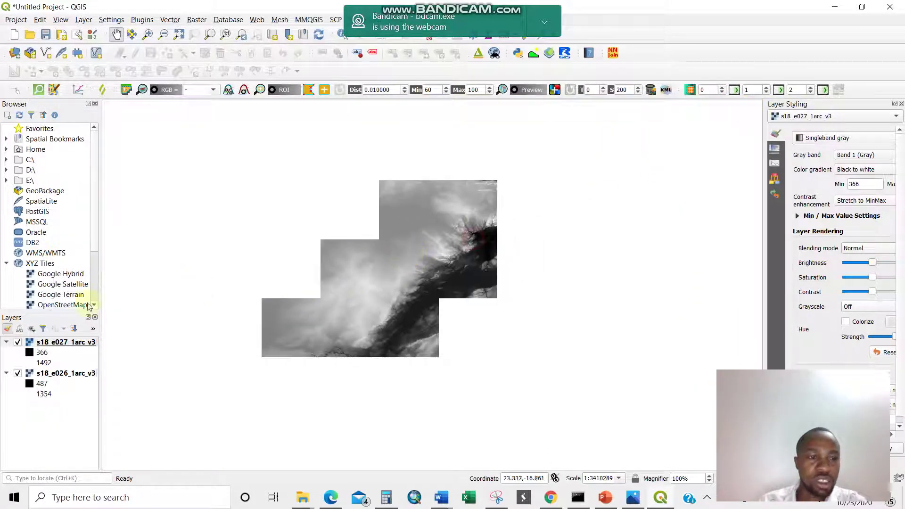
left_click_drag(100, 234, 119, 240)
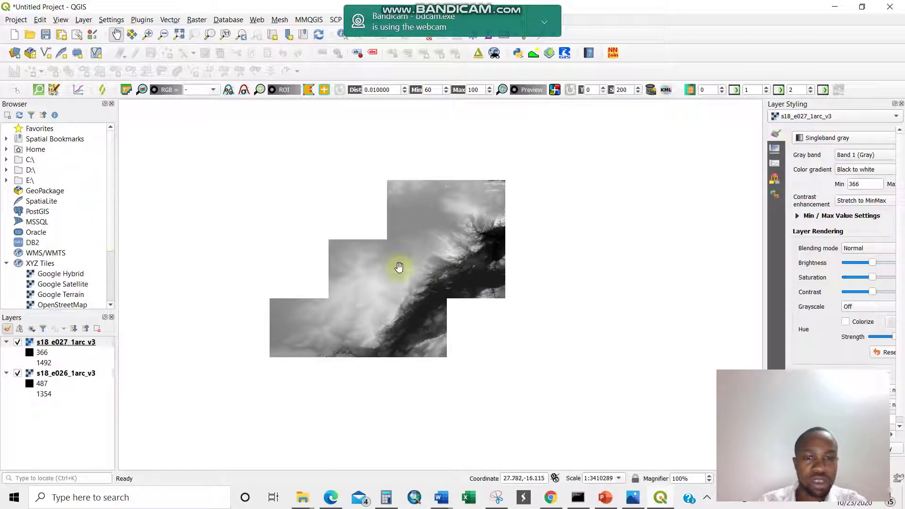
left_click(607, 505)
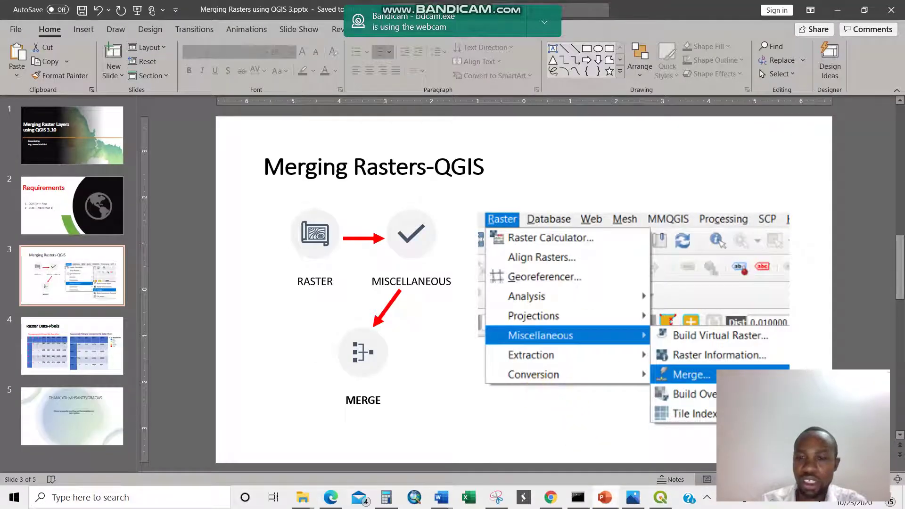
key("shift+F5")
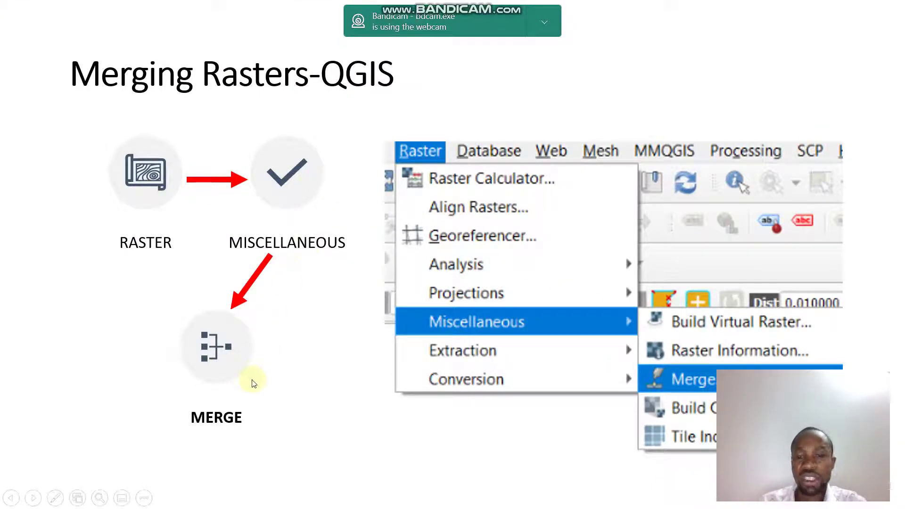
key("Escape")
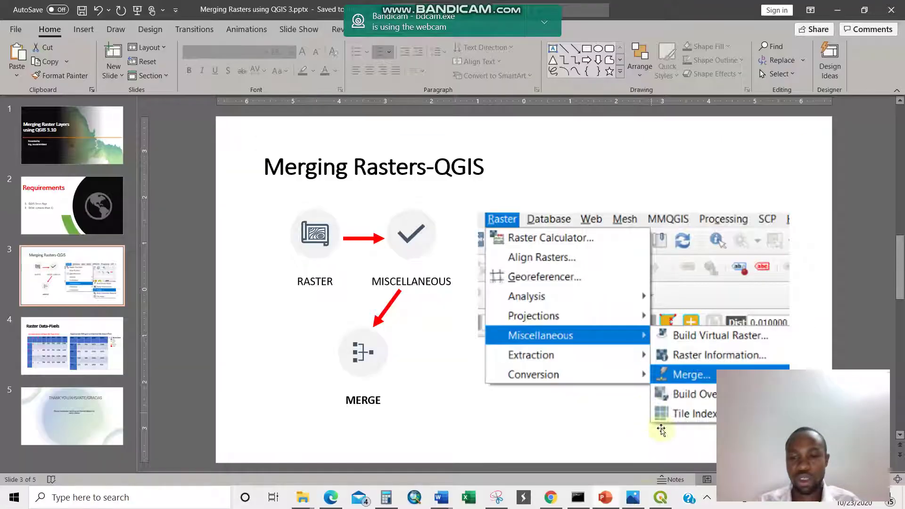
left_click(656, 501)
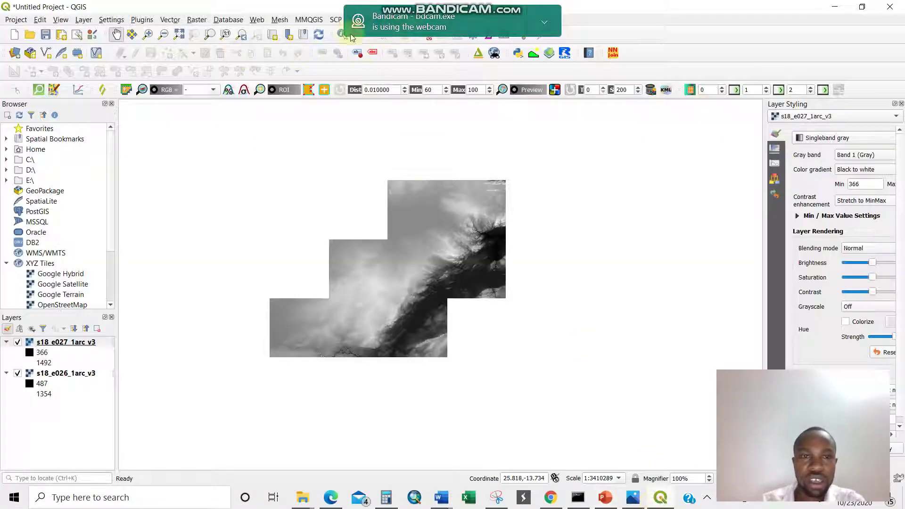
Open the Raster Miscellaneous Merge tool and move its dialog aside
left_click(196, 20)
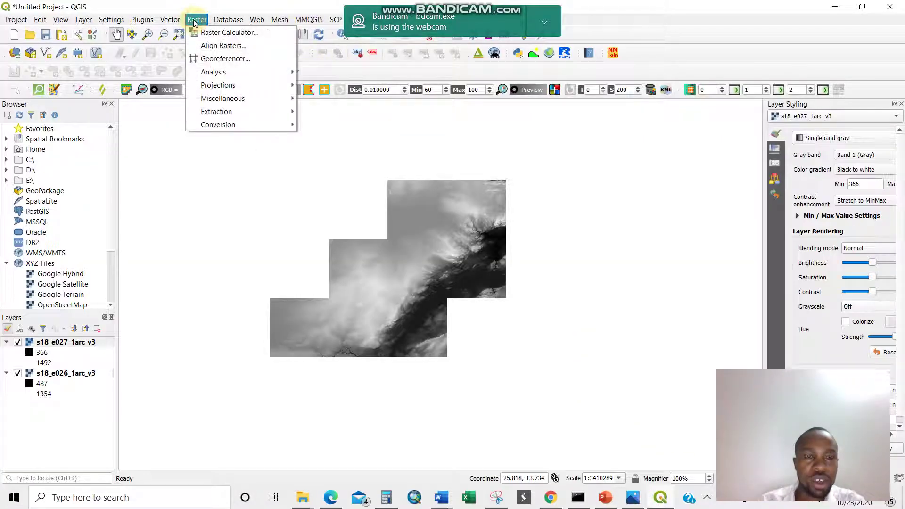
mouse_move(241, 98)
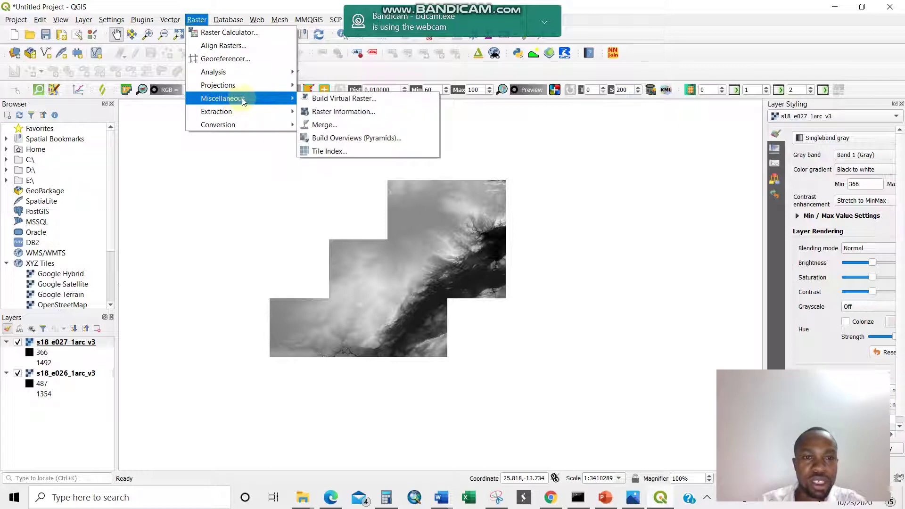
left_click(371, 131)
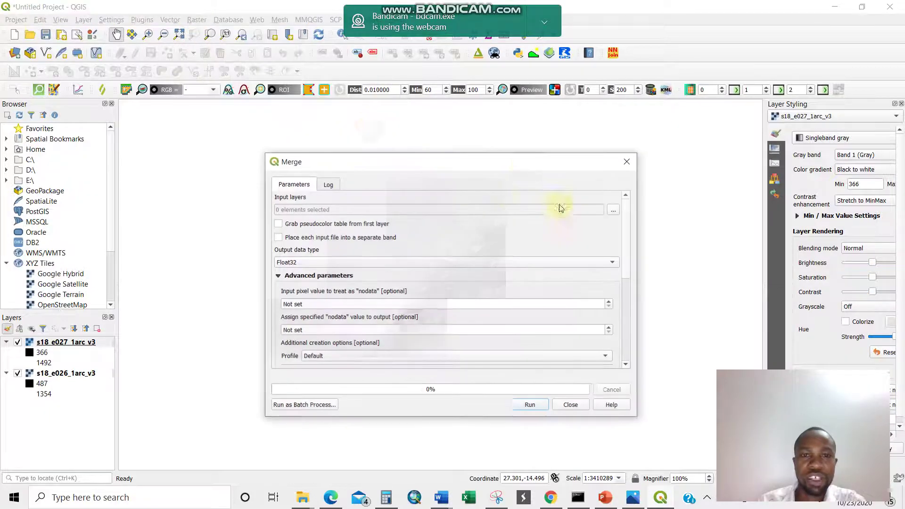
left_click_drag(502, 160, 550, 101)
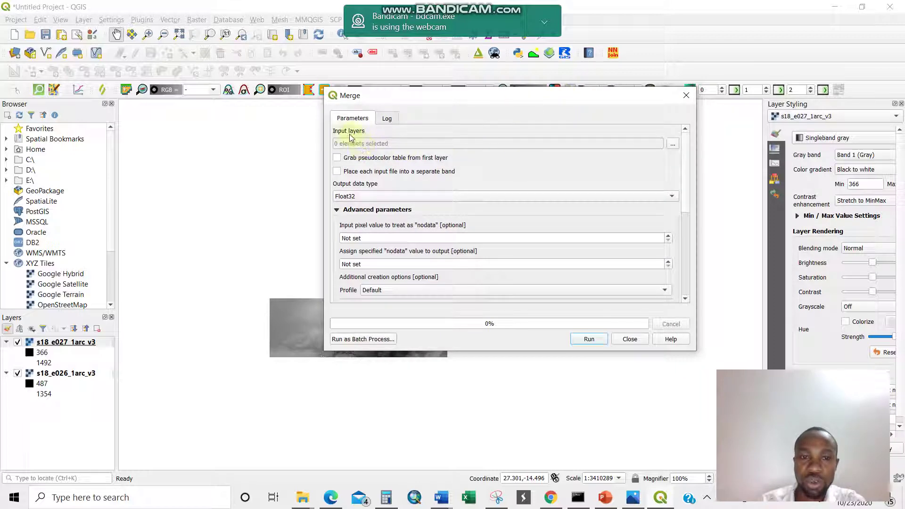
Select both s18_e026_1arc_v3 and s18_e027_1arc_v3 as Merge input layers
left_click(672, 144)
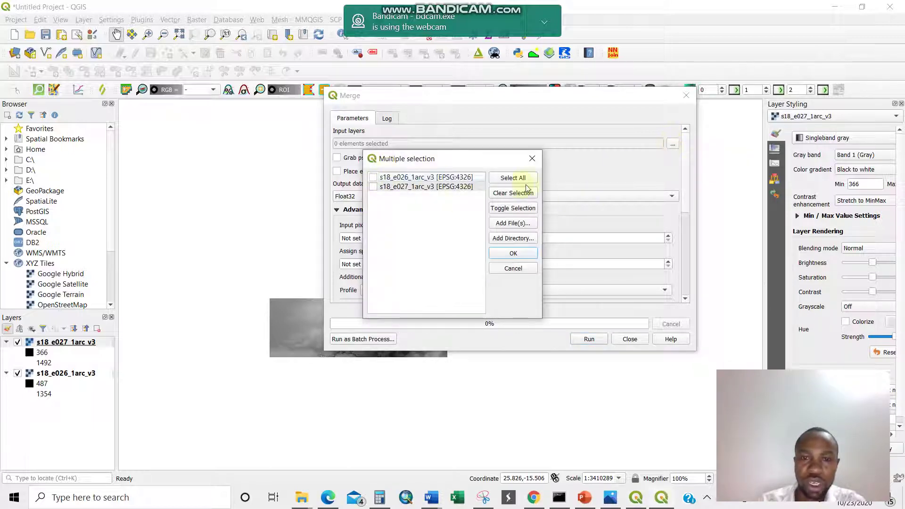
left_click(521, 179)
left_click(373, 178)
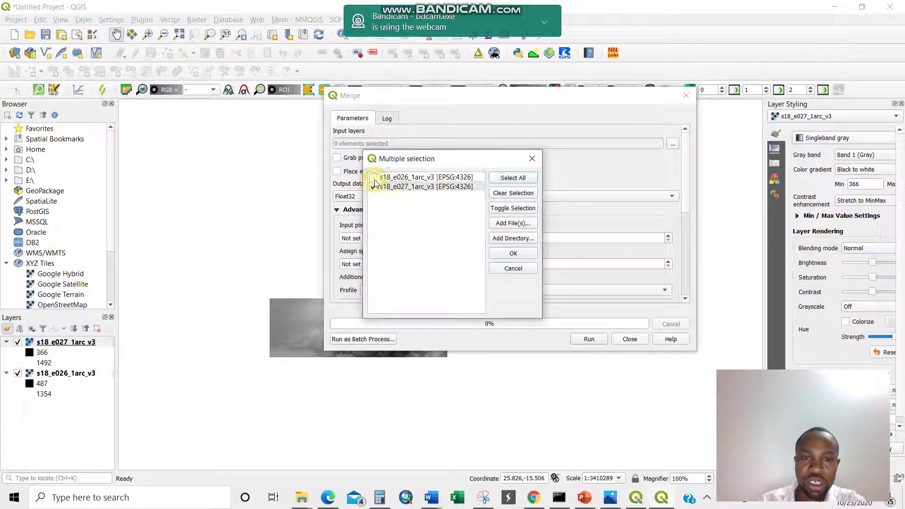
left_click(373, 177)
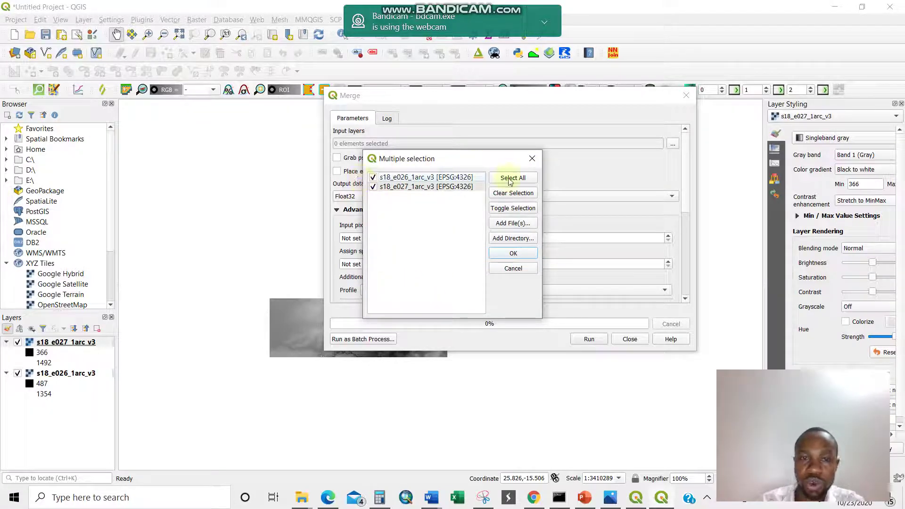
left_click(509, 257)
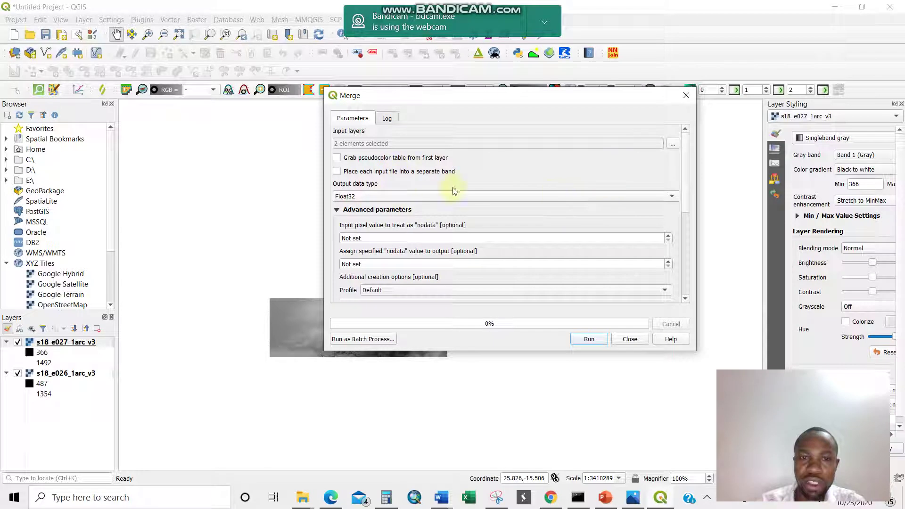
Keep Float32 output type, leave the nodata values unset, and run the merge
left_click(650, 198)
left_click(647, 196)
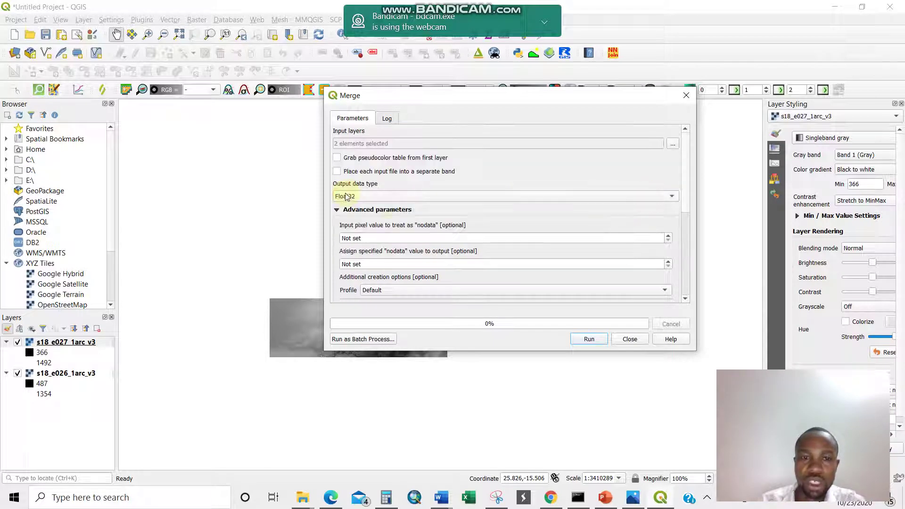
left_click_drag(683, 195, 688, 210)
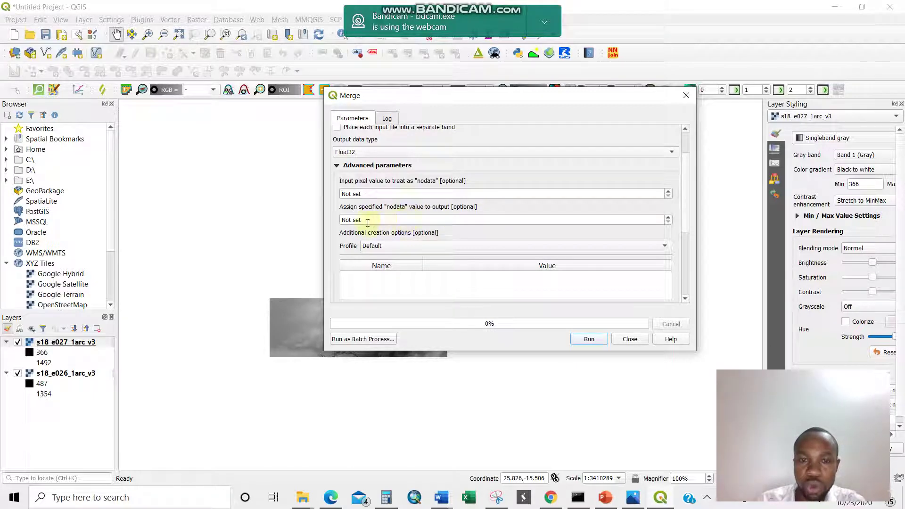
left_click_drag(366, 221, 337, 220)
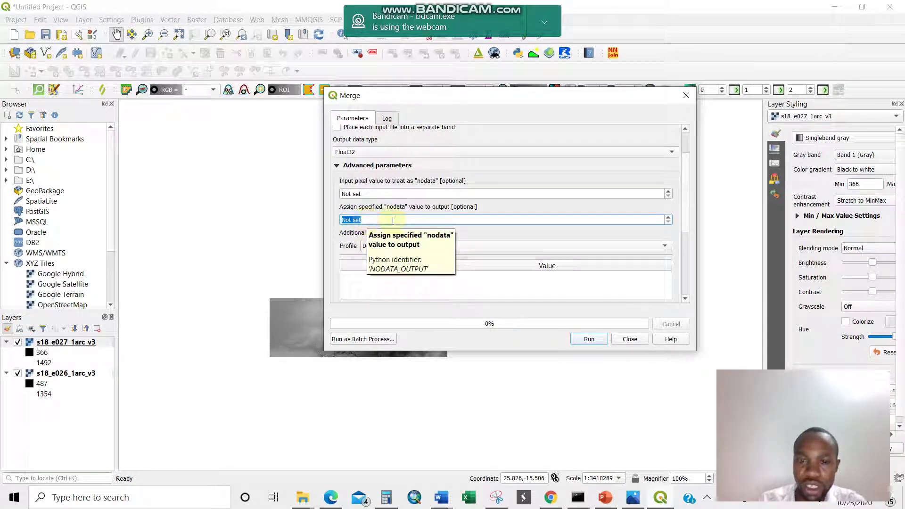
left_click(589, 340)
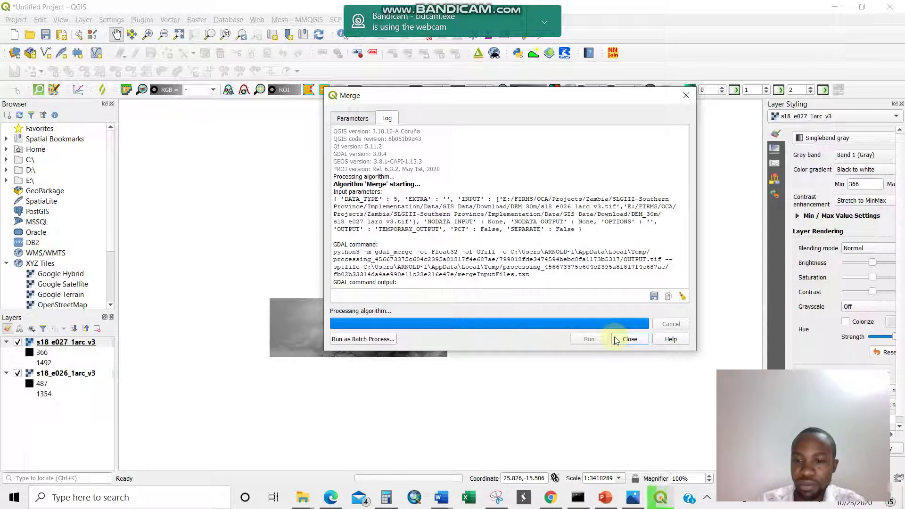
Close Merge and inspect the value ranges of both source tiles
left_click(634, 340)
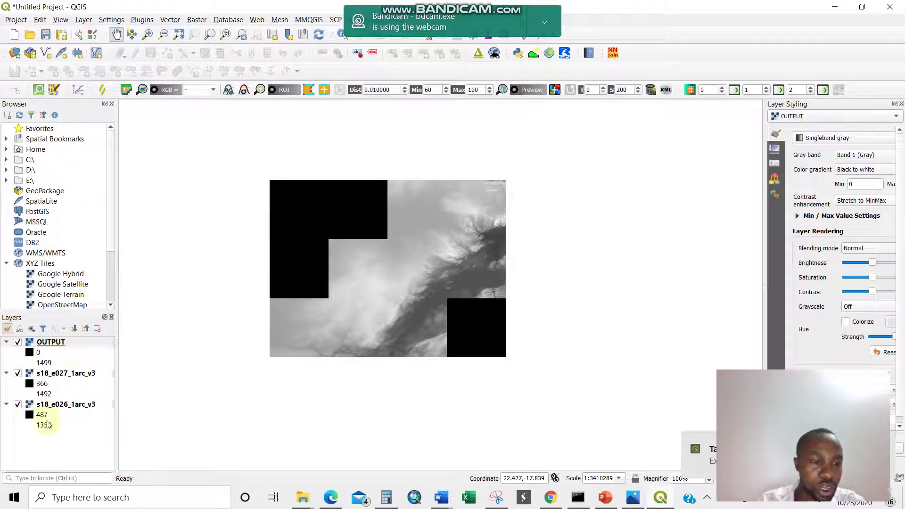
left_click(45, 425)
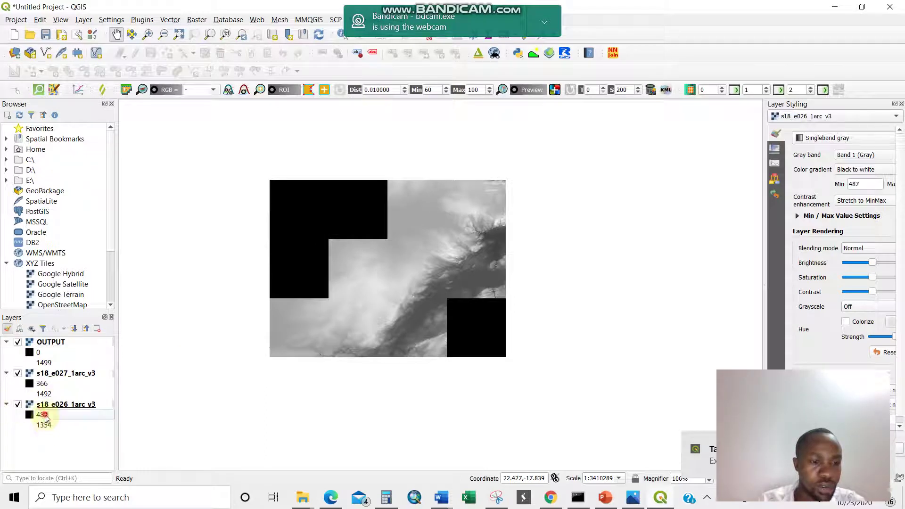
left_click(50, 394)
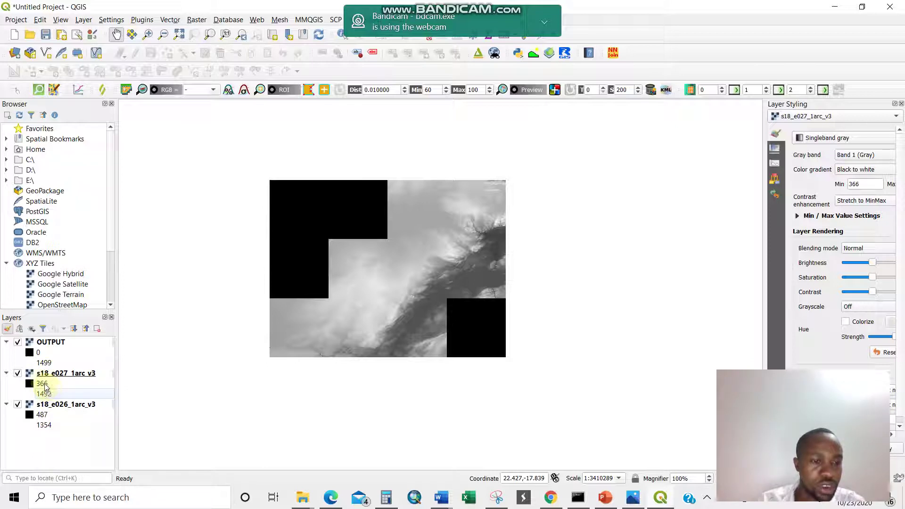
left_click(43, 415)
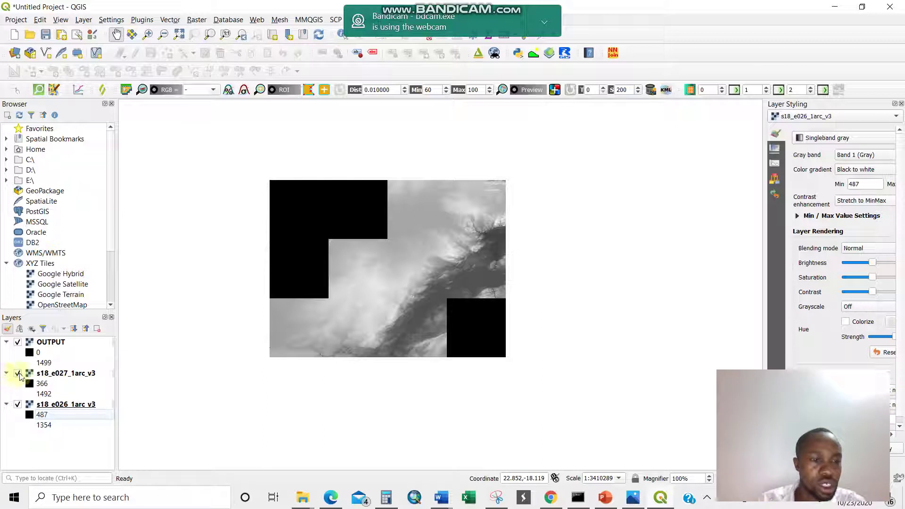
Hide both source tiles so only the merged OUTPUT raster is displayed
left_click(17, 373)
left_click(17, 404)
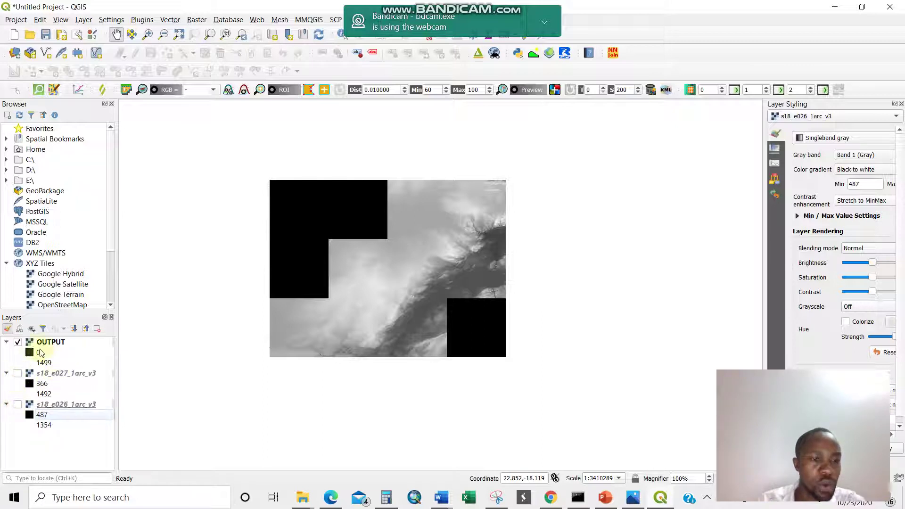
left_click(17, 343)
left_click(18, 342)
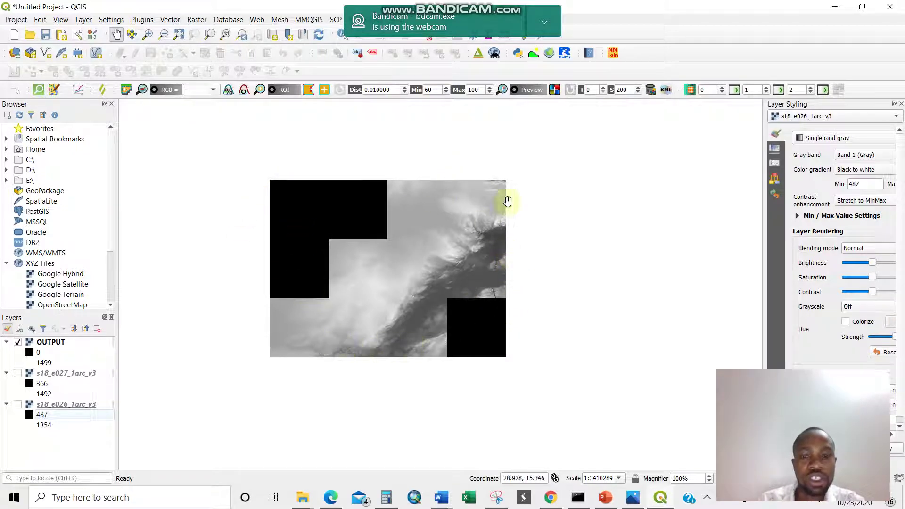
Present the Raster Data-Pixels slide on nodata handling, then return to QGIS
left_click(606, 502)
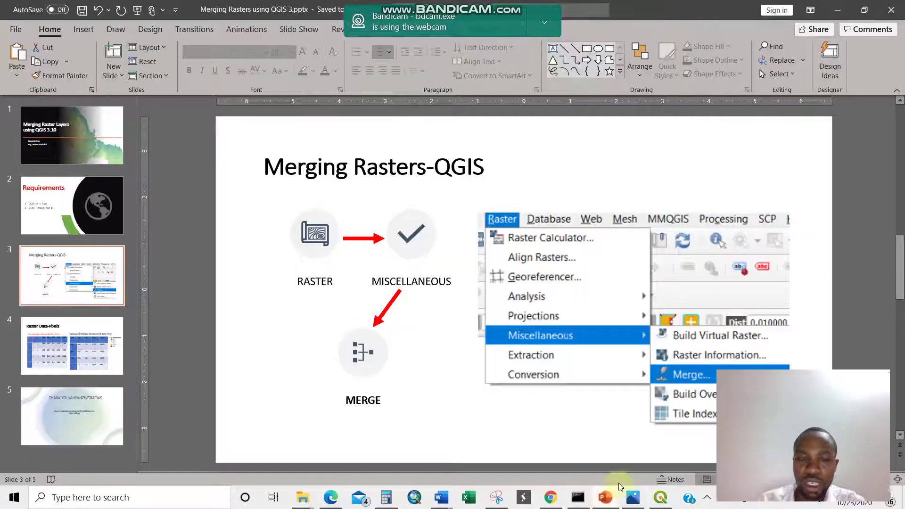
key("shift+F5")
key("Right")
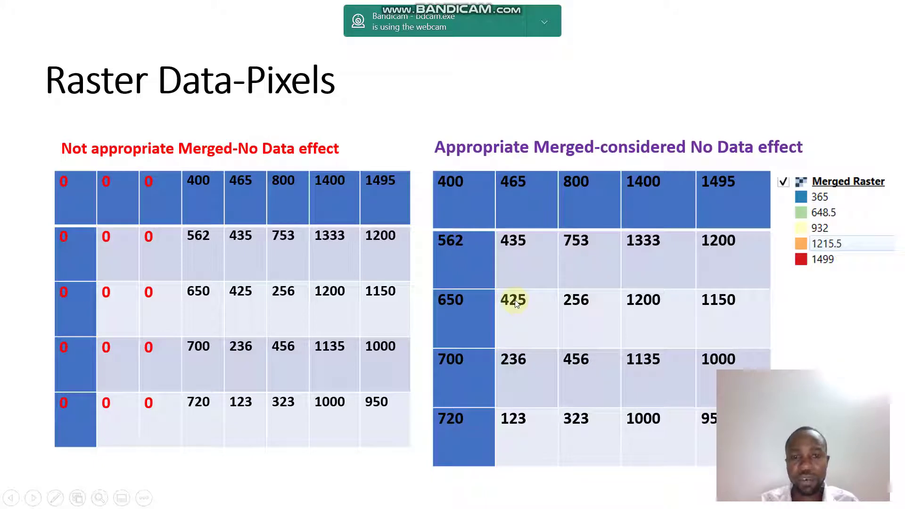
key("Escape")
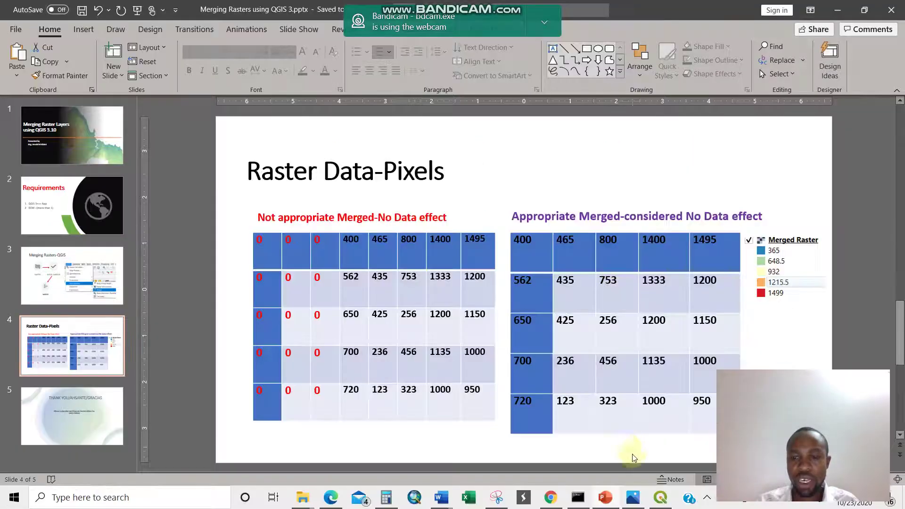
left_click(659, 499)
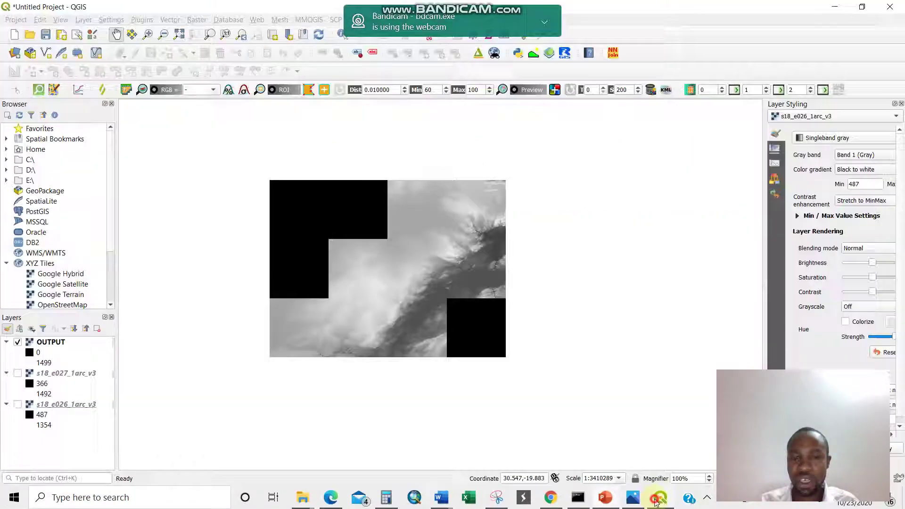
Remove the merged OUTPUT layer and show both DEM tiles again
left_click(54, 343)
right_click(53, 342)
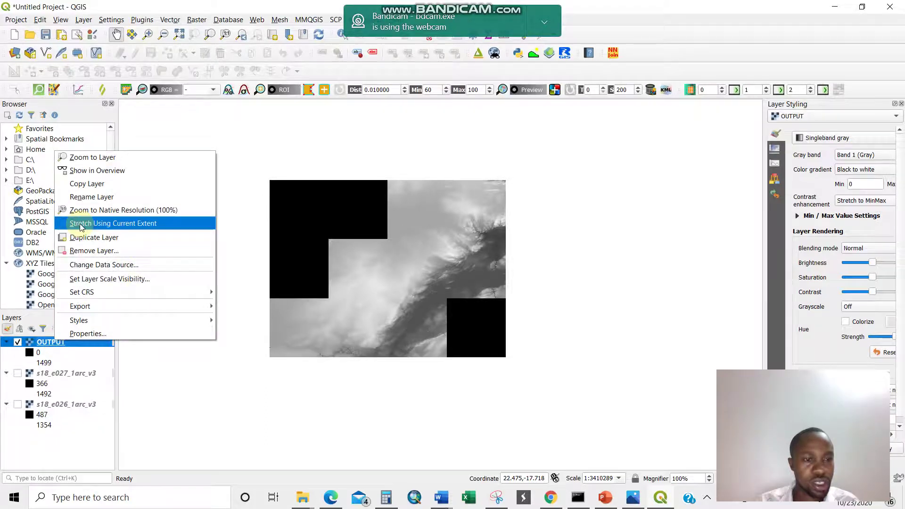
left_click(95, 251)
left_click(442, 260)
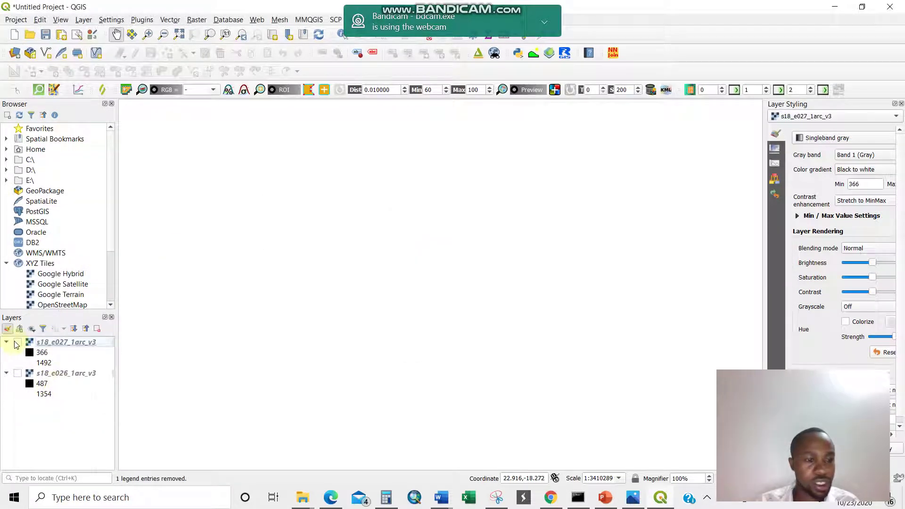
left_click(17, 343)
left_click(29, 373)
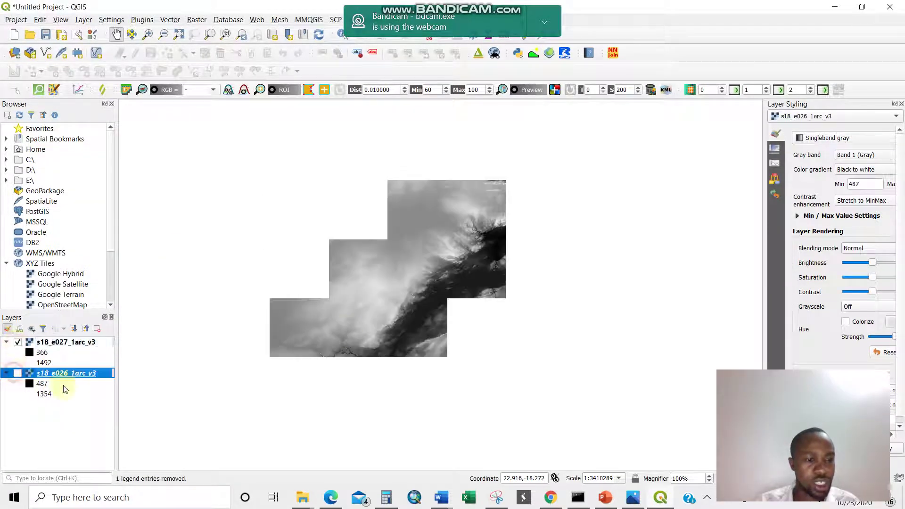
left_click(17, 373)
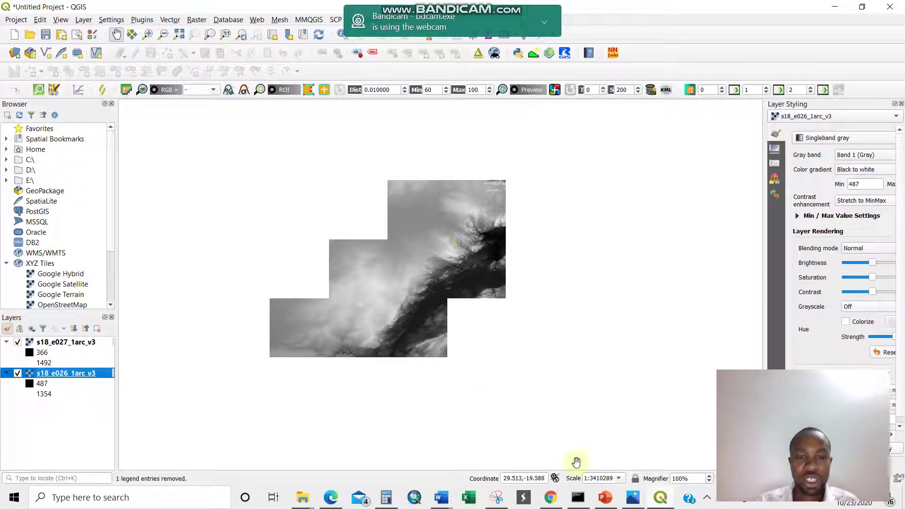
Reopen Merge with both DEM tiles as inputs and set the output nodata value to 0
left_click(191, 20)
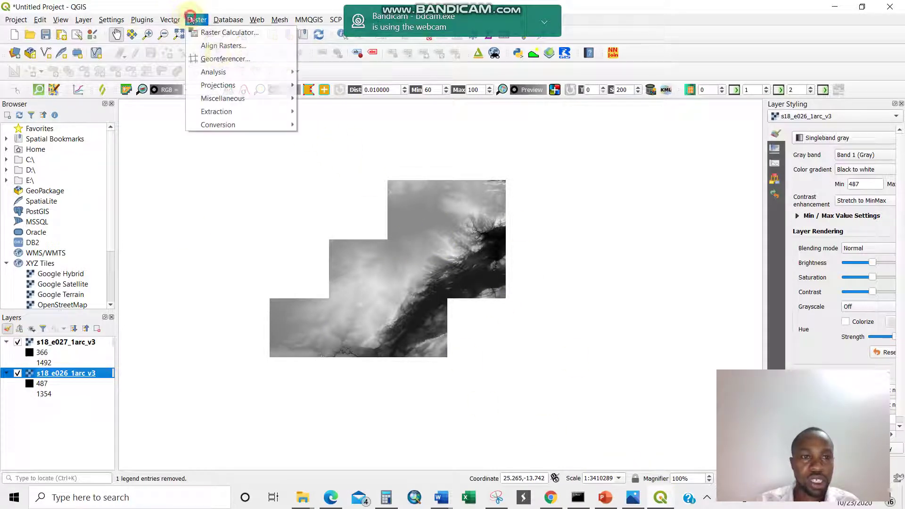
mouse_move(239, 98)
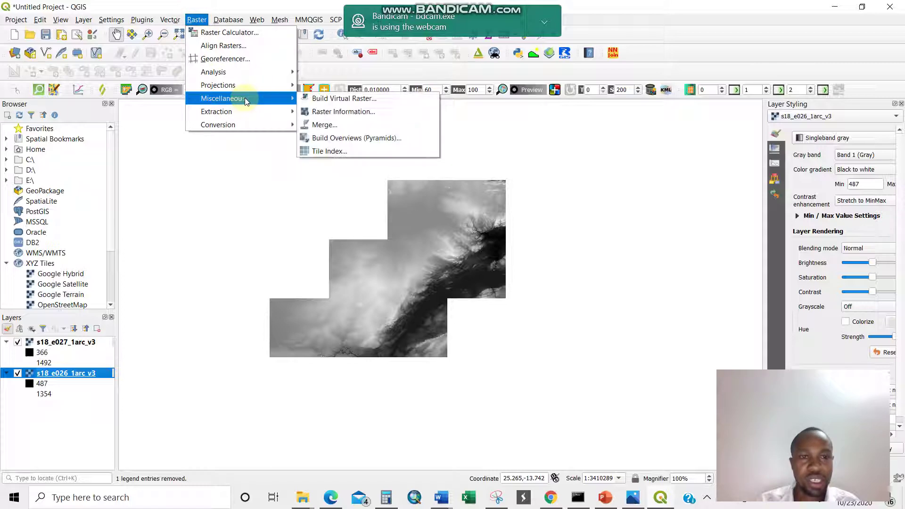
left_click(368, 125)
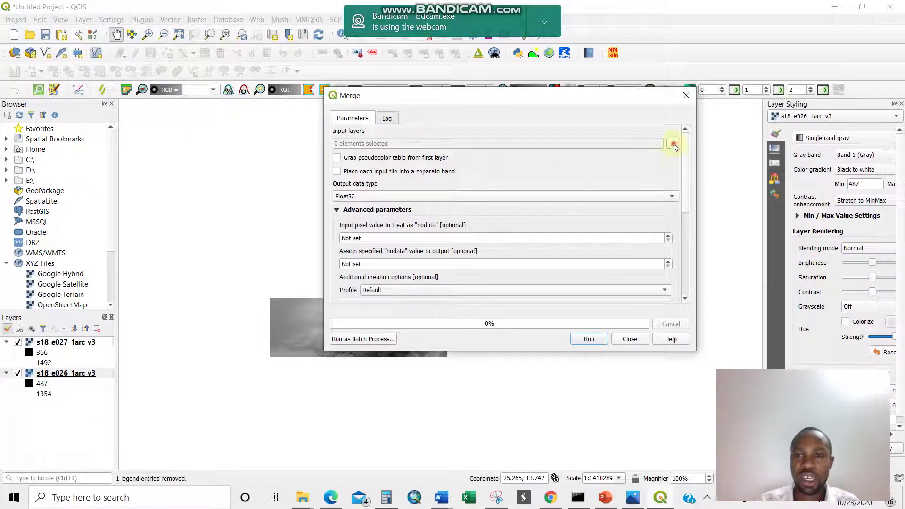
left_click(673, 145)
left_click(513, 178)
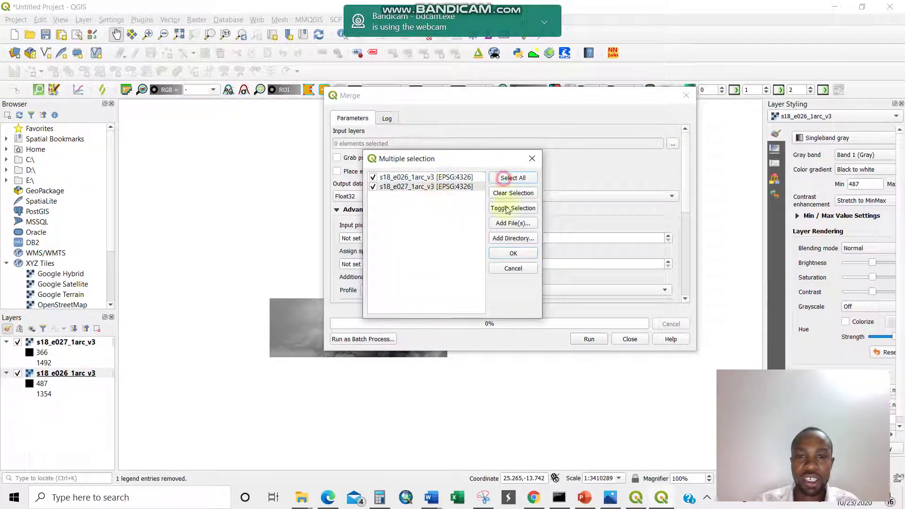
left_click(512, 255)
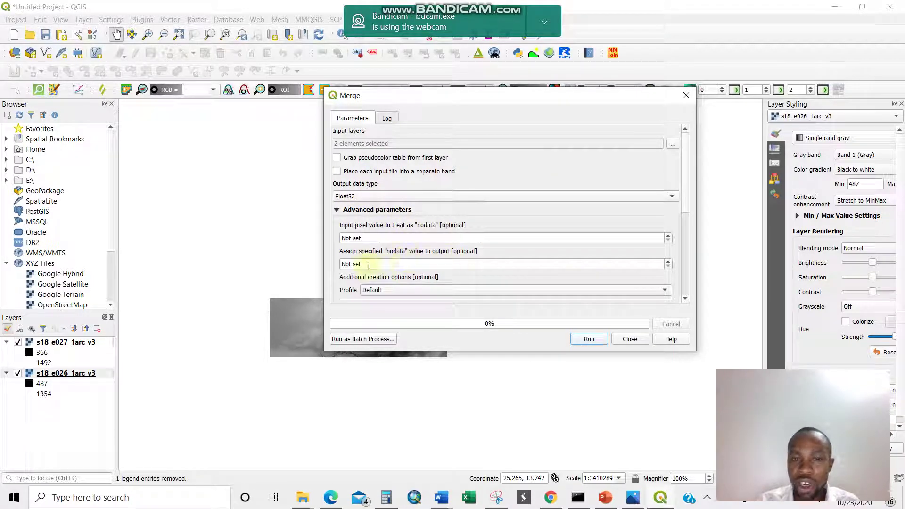
left_click_drag(368, 264, 333, 264)
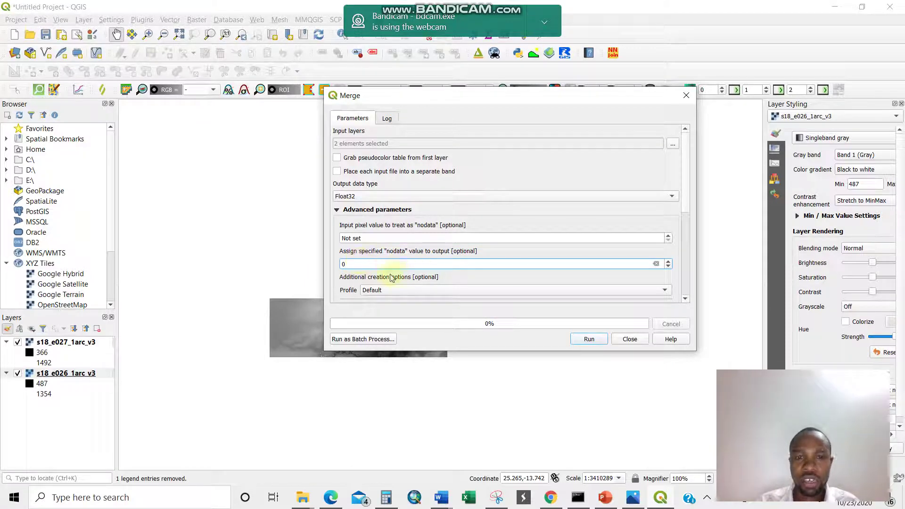
left_click_drag(425, 96, 475, 251)
left_click_drag(535, 320, 546, 333)
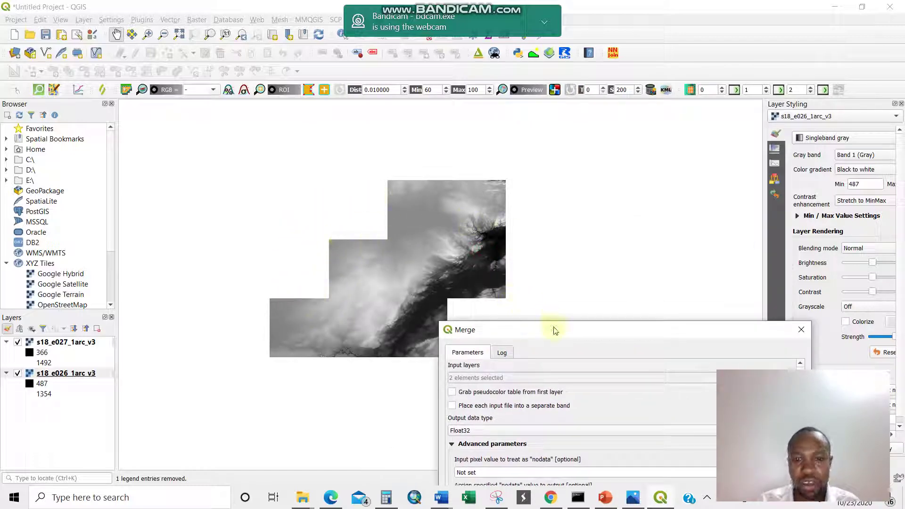
Review the Merge parameters and rerun it, producing a new OUTPUT layer valued 365–1499
left_click_drag(559, 328, 394, 122)
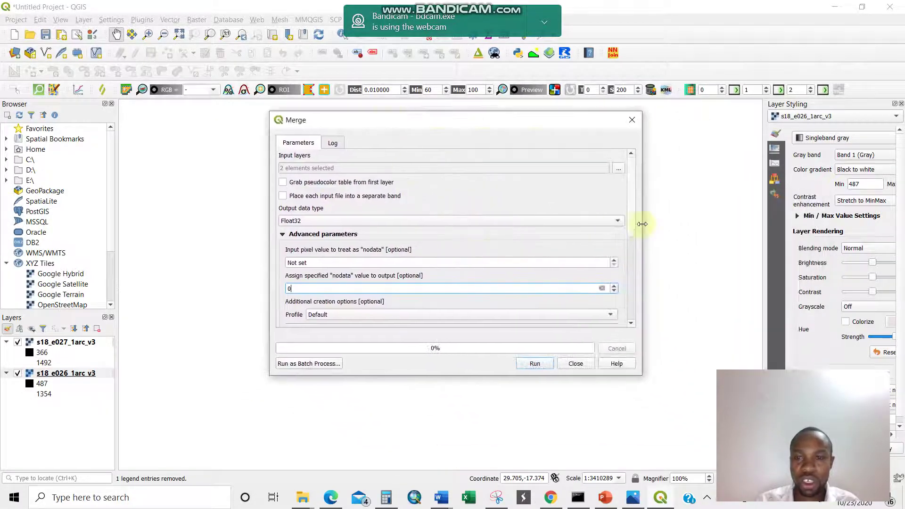
scroll(631, 236, "down", 5)
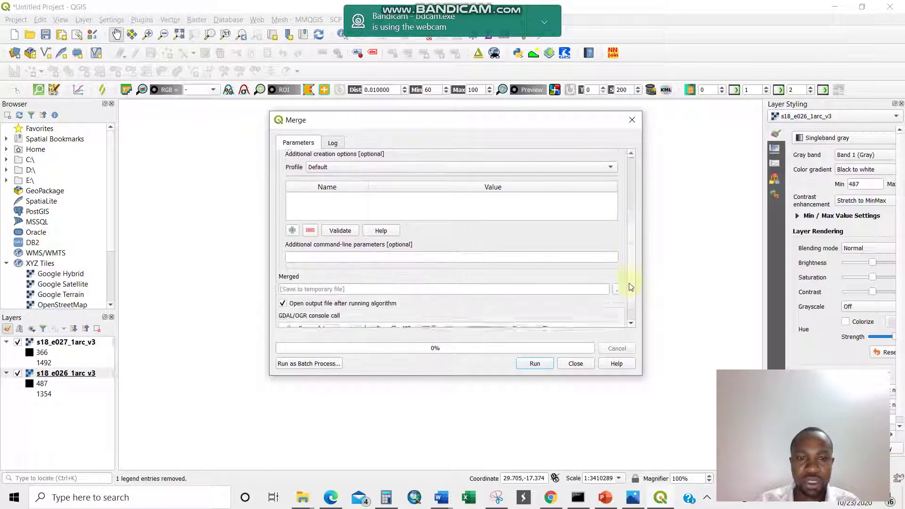
scroll(627, 264, "up", 2)
scroll(625, 262, "down", 2)
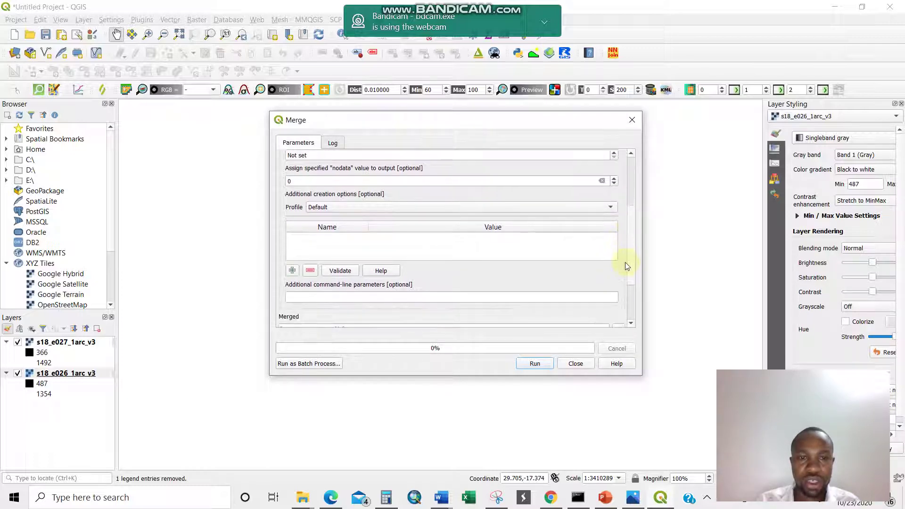
scroll(624, 278, "down", 2)
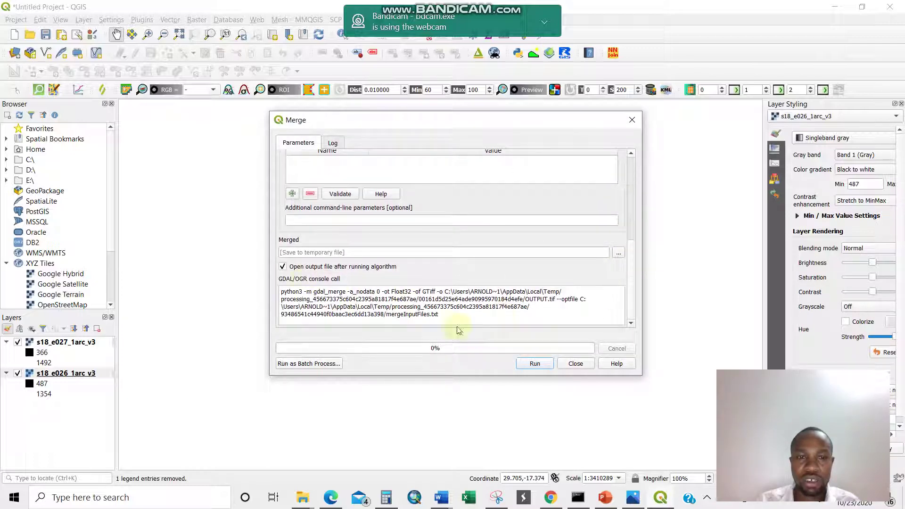
left_click(531, 364)
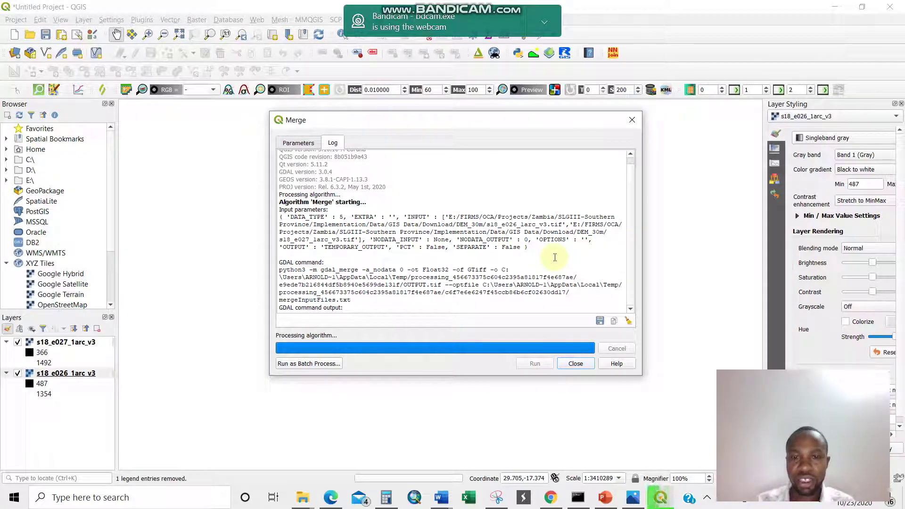
Close Merge and compare the source tiles against the new OUTPUT mosaic
left_click(576, 363)
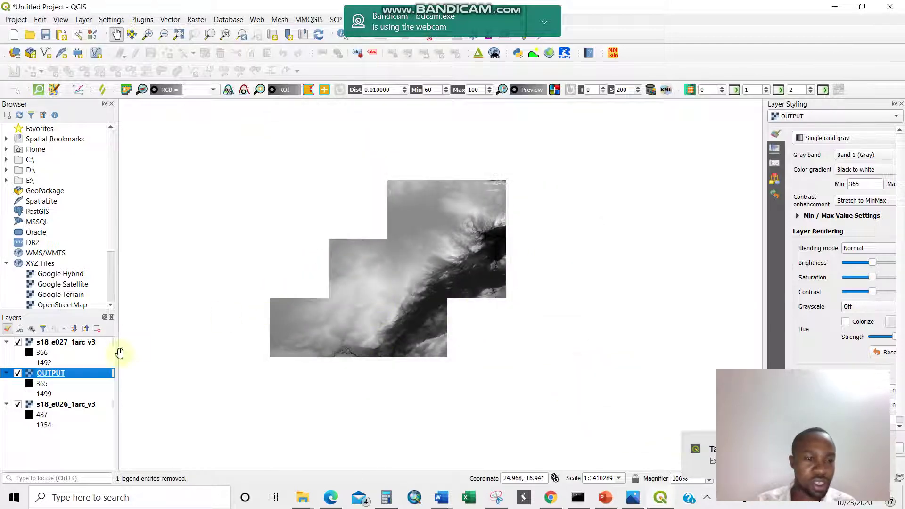
left_click(17, 343)
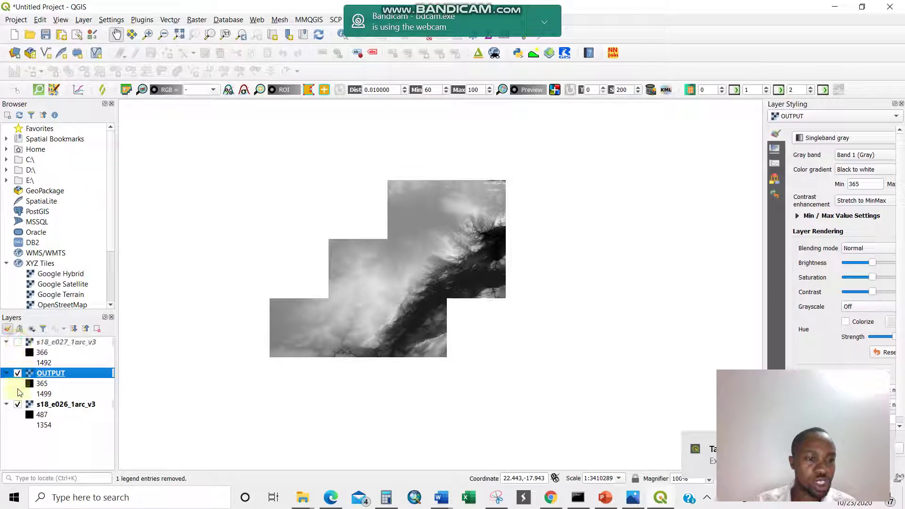
left_click(17, 404)
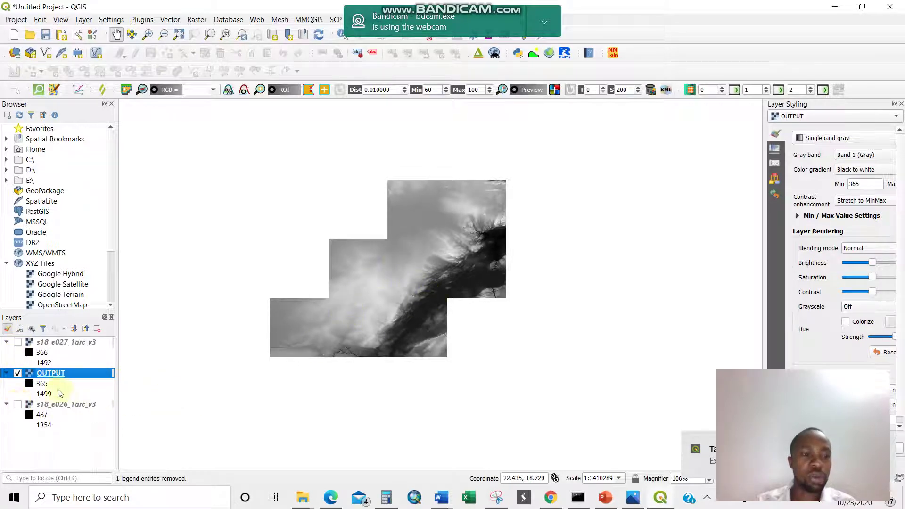
left_click(18, 373)
left_click(17, 342)
left_click(18, 405)
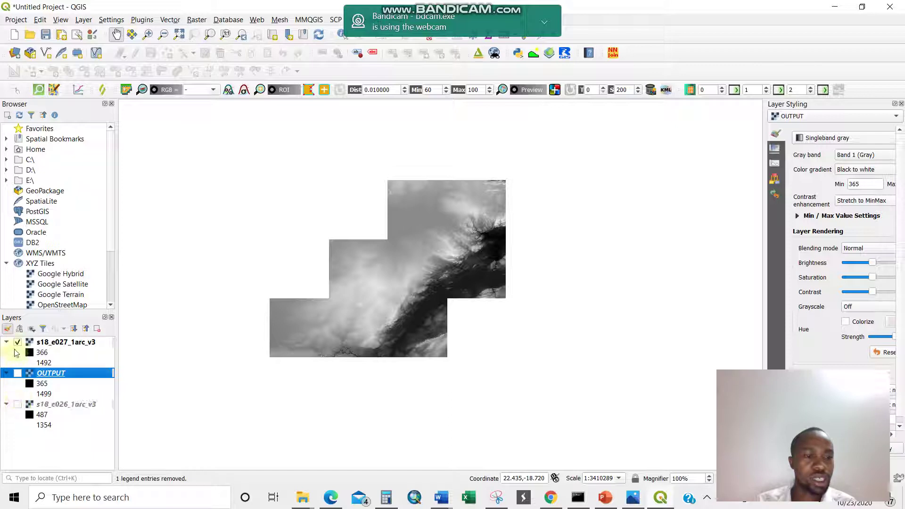
Leave only OUTPUT visible, recentre the map, and bring up the Raster Data-Pixels slide
left_click(17, 342)
left_click(17, 373)
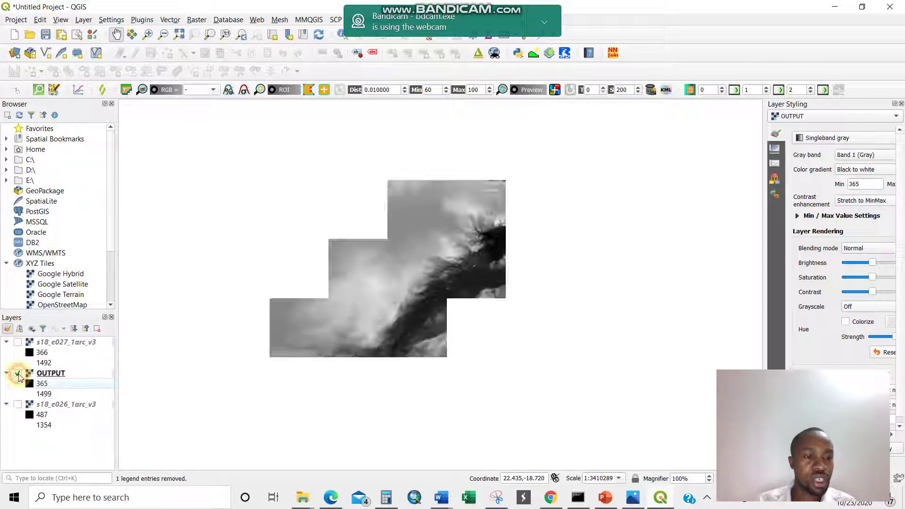
mouse_move(377, 297)
left_mouse_down()
mouse_move(426, 309)
mouse_move(339, 297)
mouse_move(364, 303)
left_mouse_up()
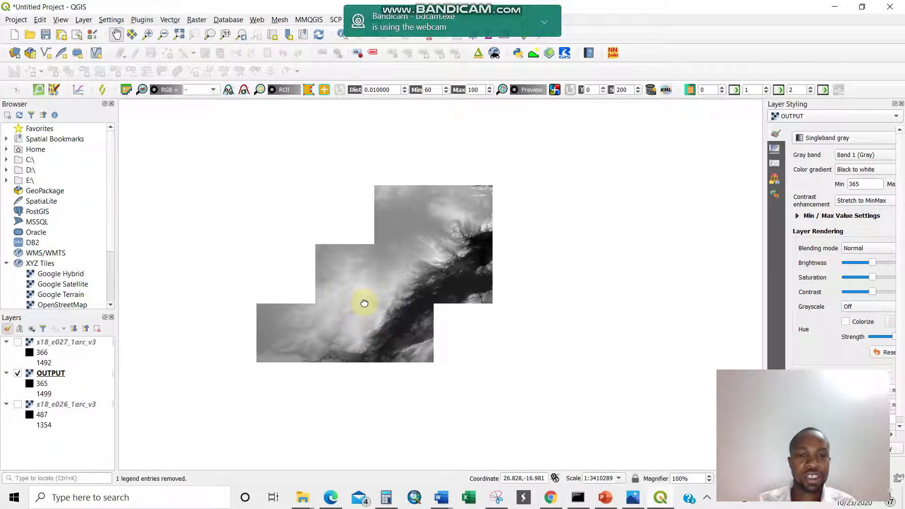
left_click(607, 498)
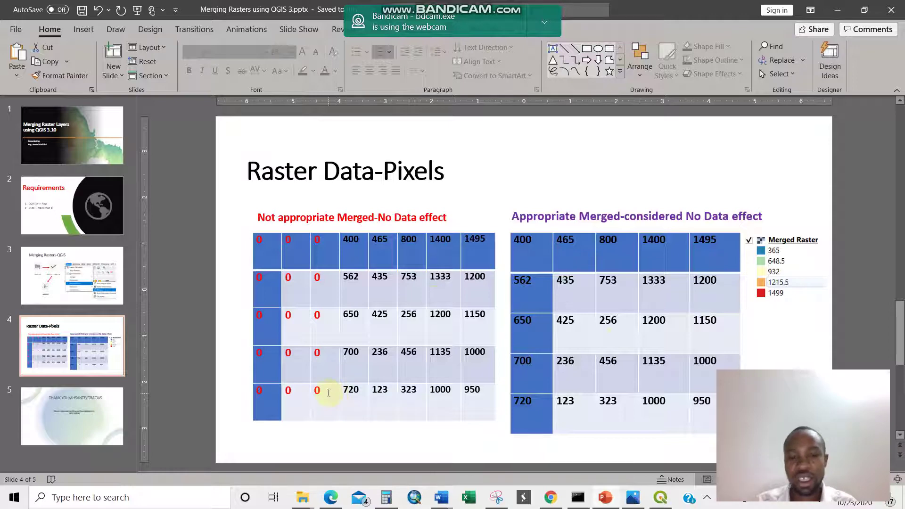
Add an OpenStreetMap XYZ basemap and place it beneath the OUTPUT raster
left_click(660, 500)
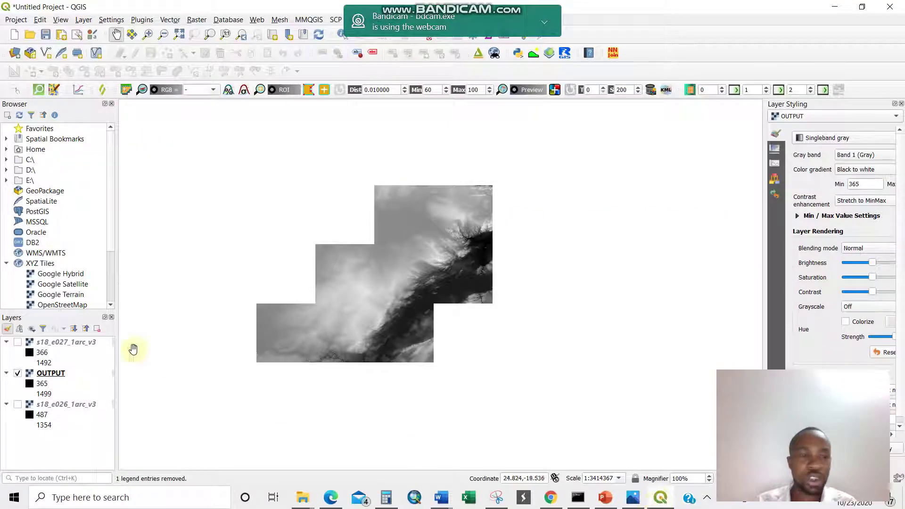
left_click(59, 305)
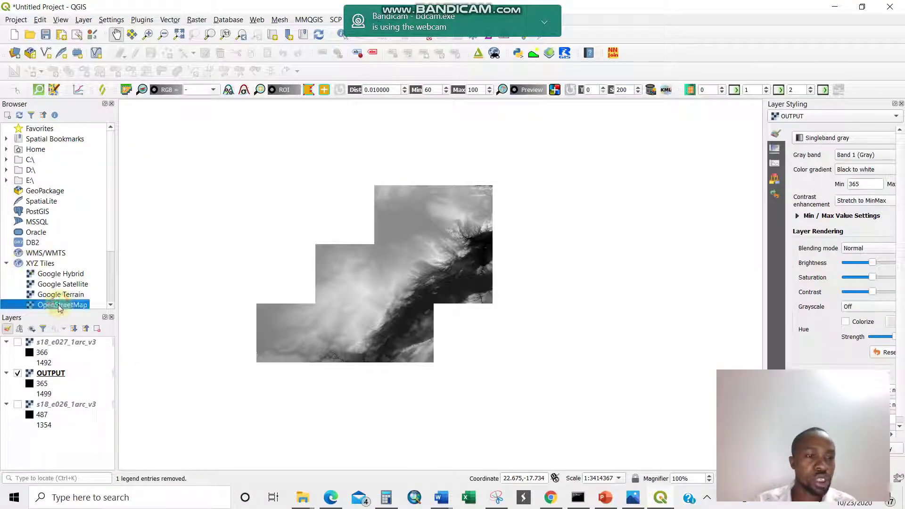
scroll(60, 308, "down", 1)
left_click(81, 277)
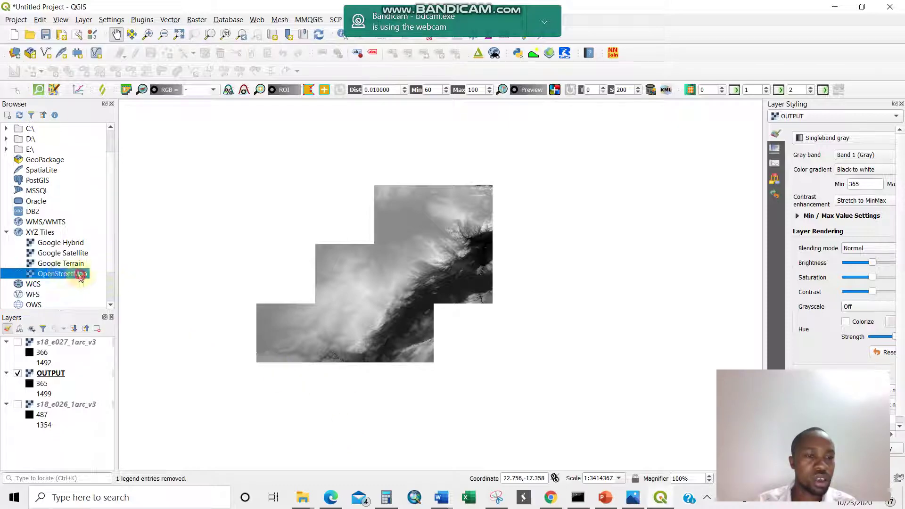
left_click_drag(81, 277, 319, 404)
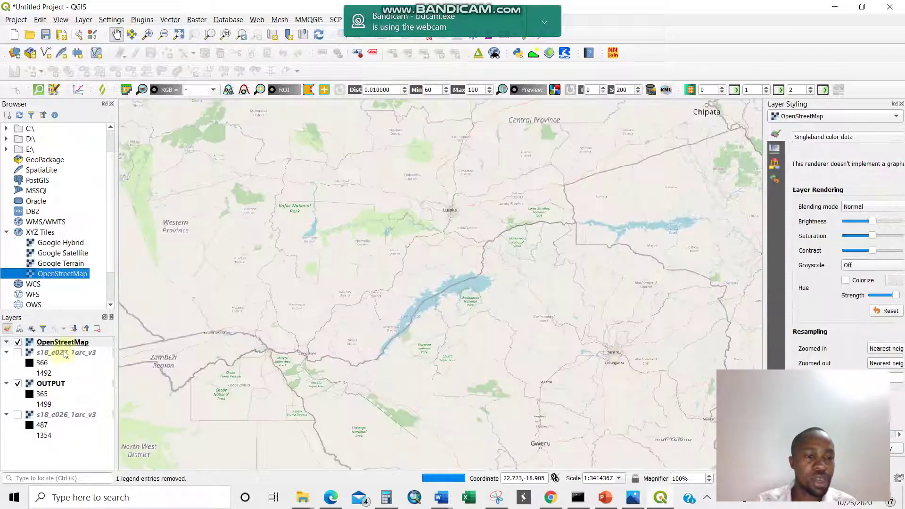
left_click_drag(74, 348, 61, 447)
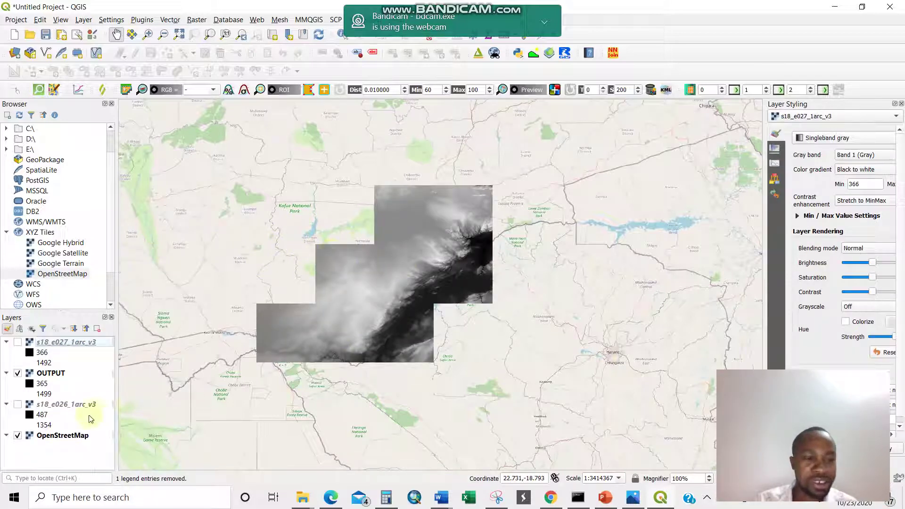
Set the OUTPUT layer's symbology to Singleband pseudocolor
left_click(44, 374)
right_click(43, 374)
left_click(123, 367)
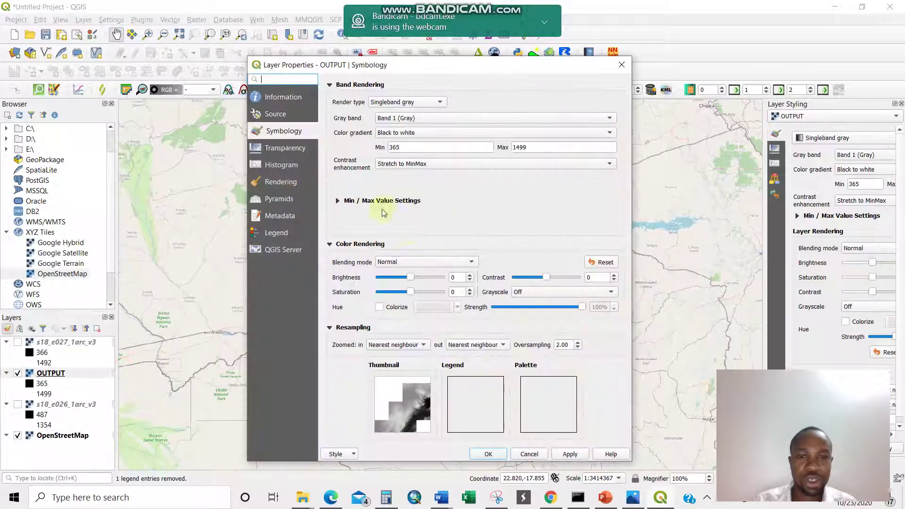
left_click(425, 104)
left_click(417, 113)
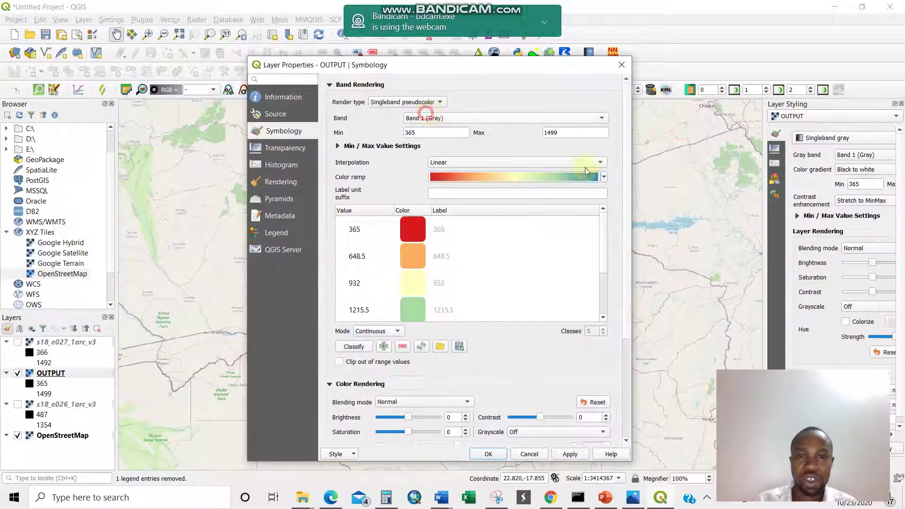